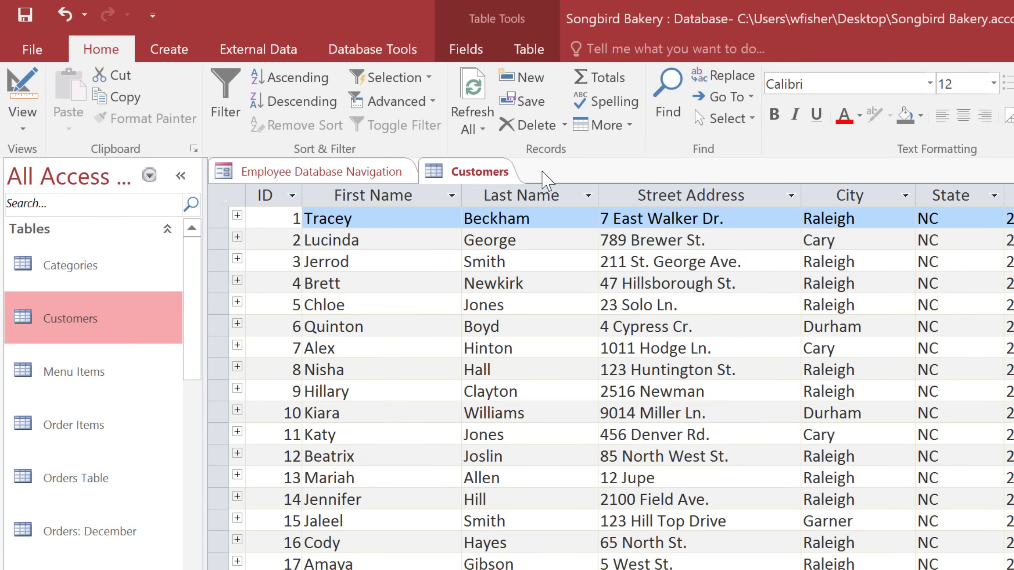
- Create a blank query design with the Customers table added as its source
{"action": "left_click", "coordinate": [195, 58]}
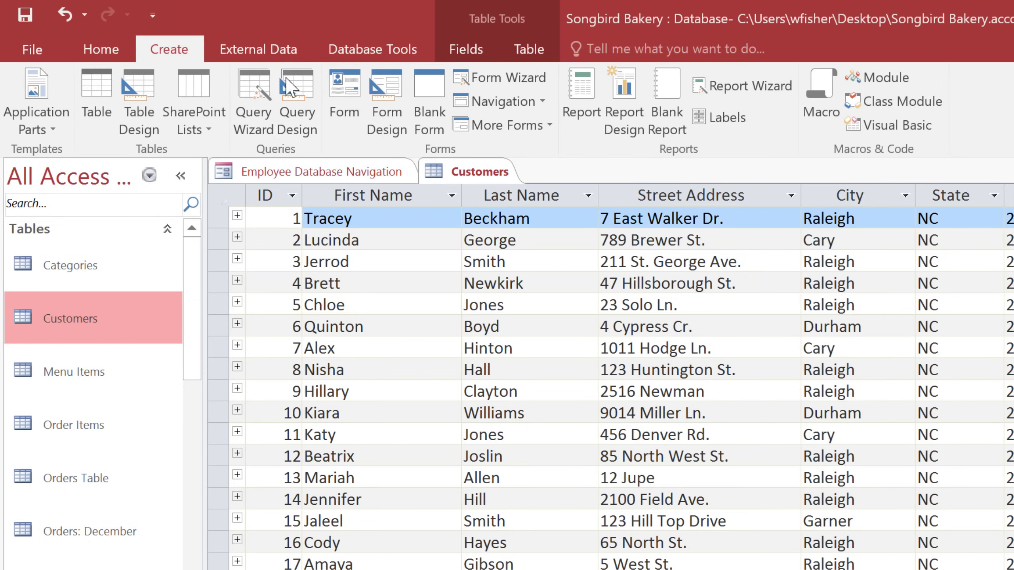
{"action": "left_click", "coordinate": [298, 99]}
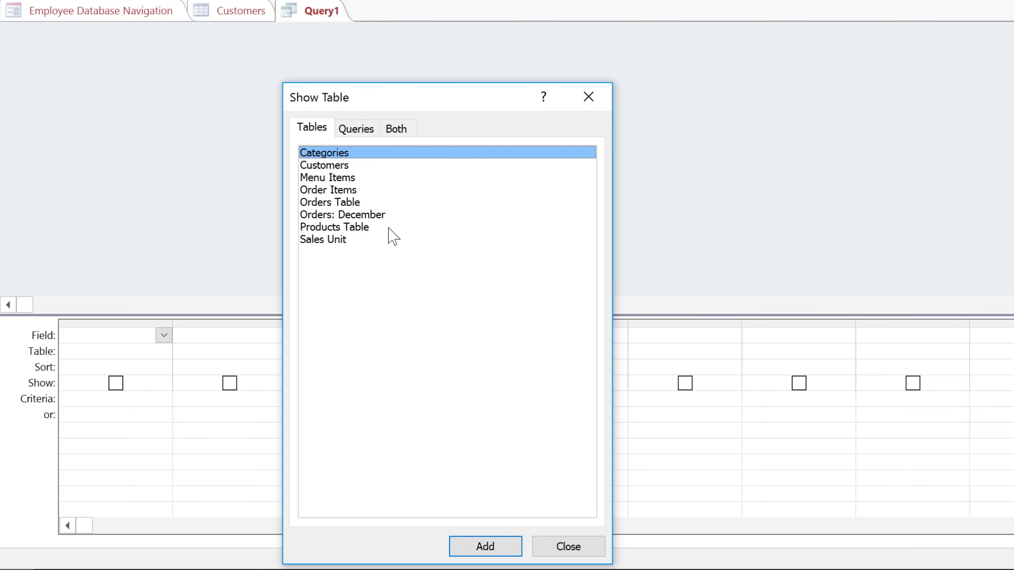
{"action": "left_click", "coordinate": [380, 165]}
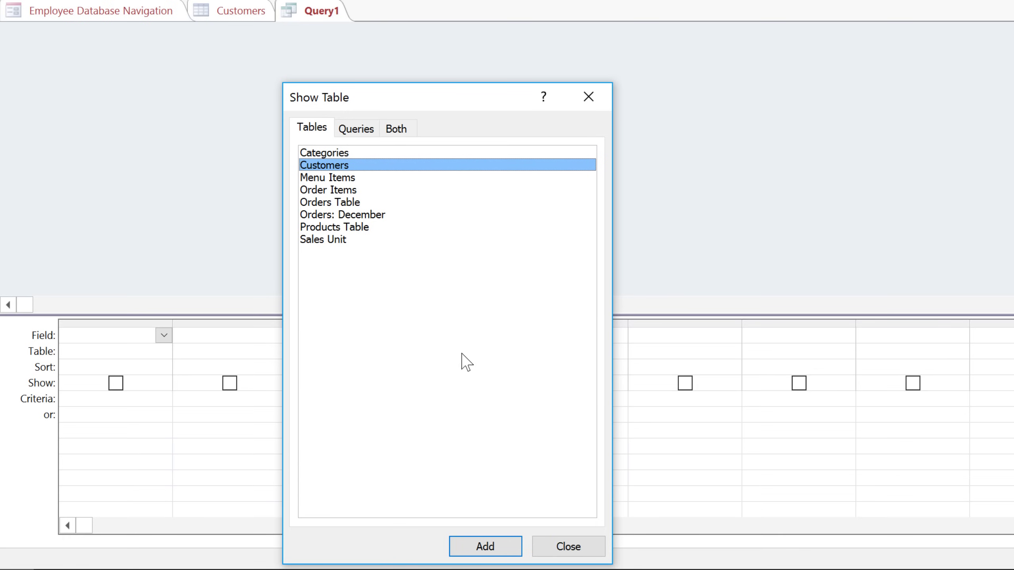
{"action": "left_click", "coordinate": [498, 547]}
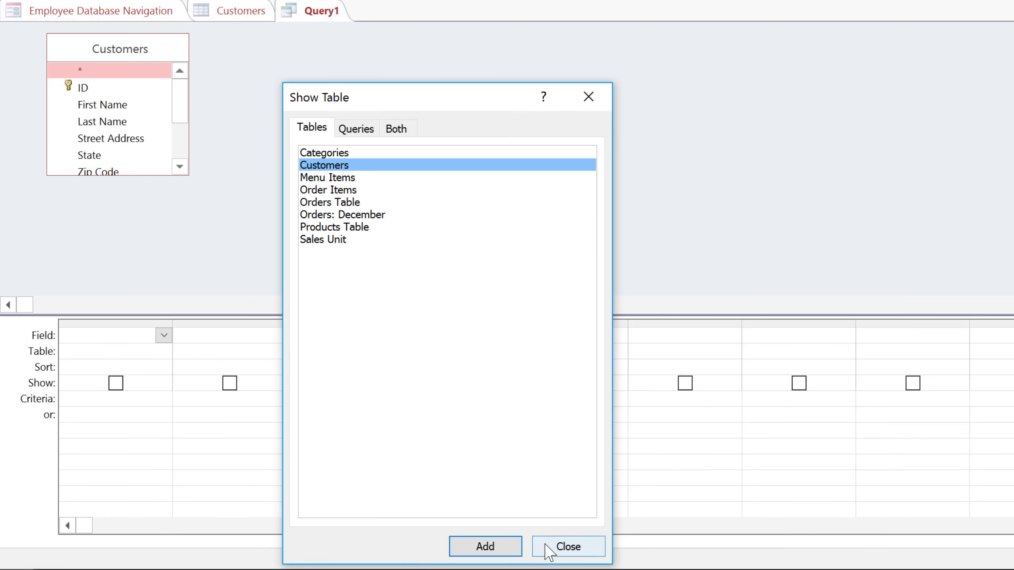
{"action": "left_click", "coordinate": [568, 547]}
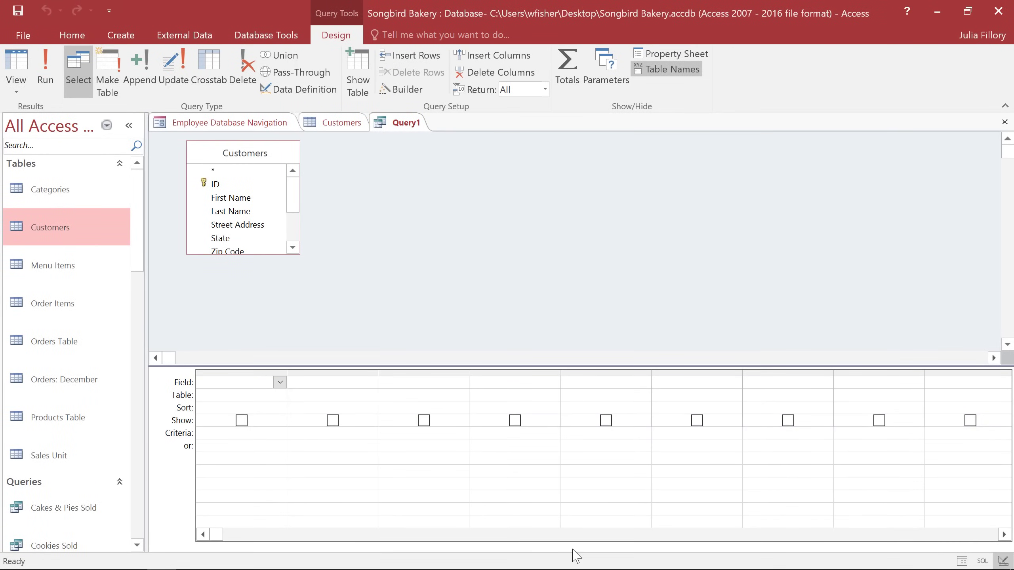
{"action": "left_click", "coordinate": [15, 92]}
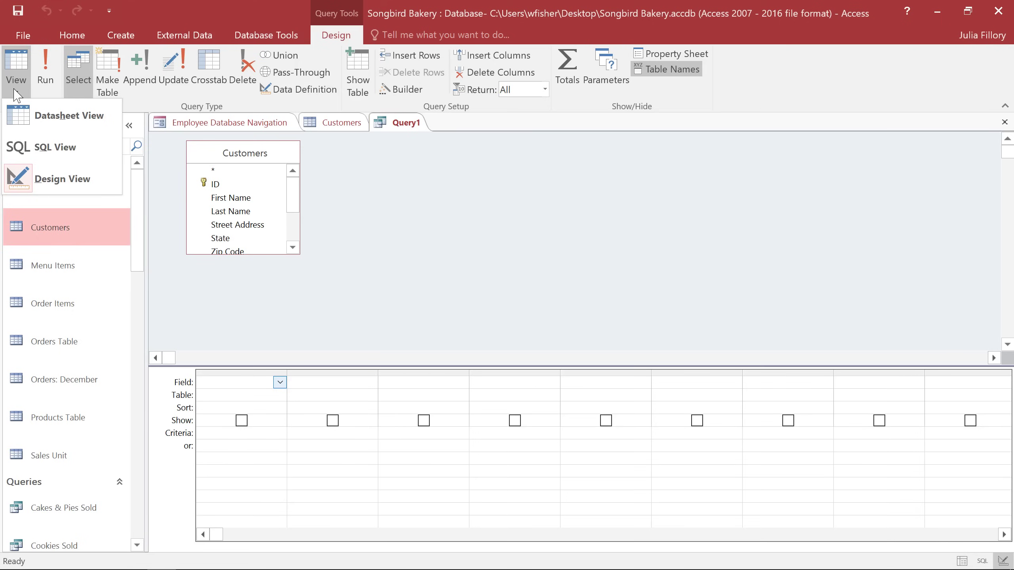
{"action": "left_click", "coordinate": [15, 94]}
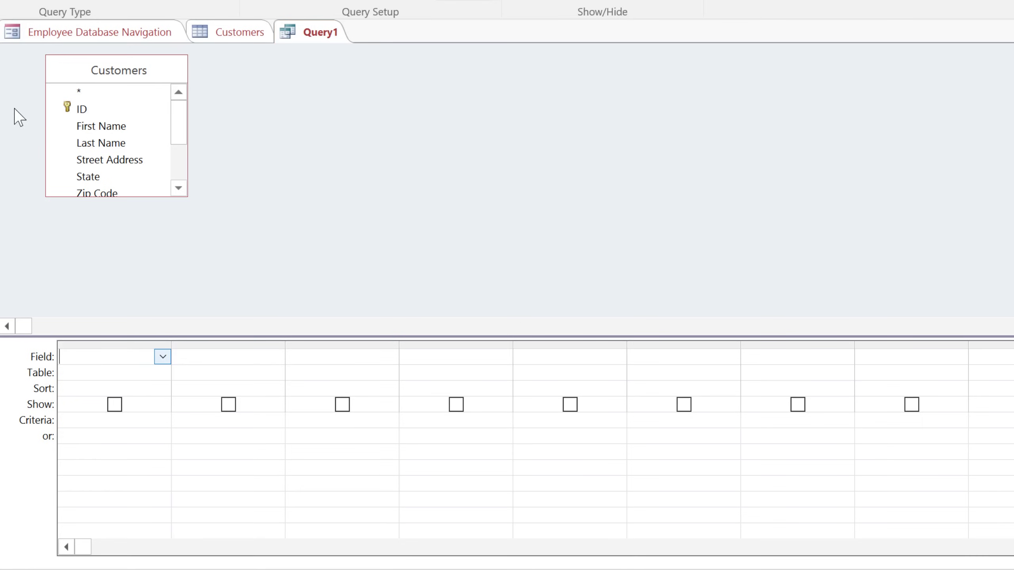
- Add First Name, Last Name, Street Address, City, State and Zip Code to the query grid
{"action": "left_click", "coordinate": [187, 196]}
{"action": "left_click_drag", "start_coordinate": [188, 196], "coordinate": [233, 307]}
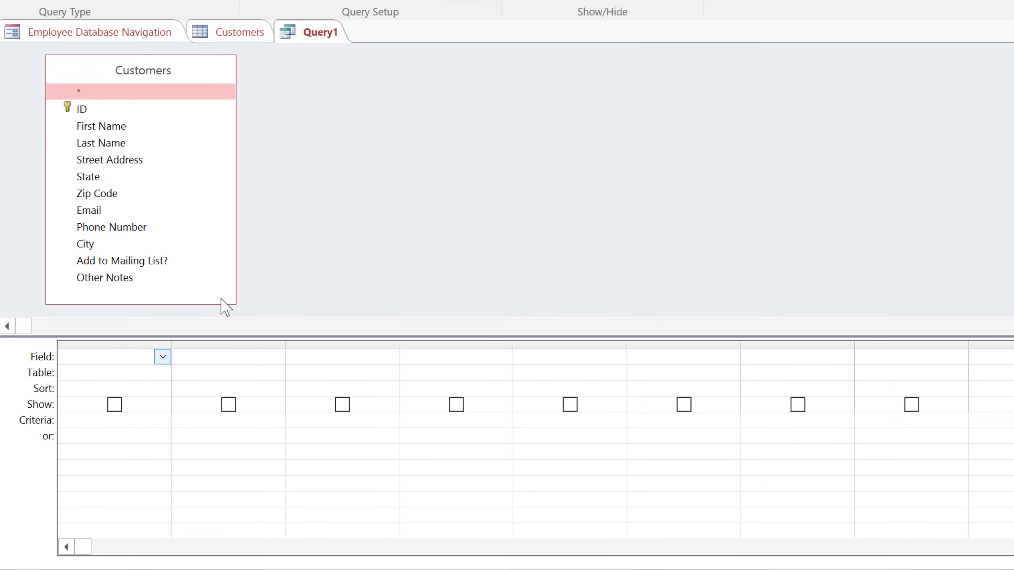
{"action": "double_click", "coordinate": [157, 128]}
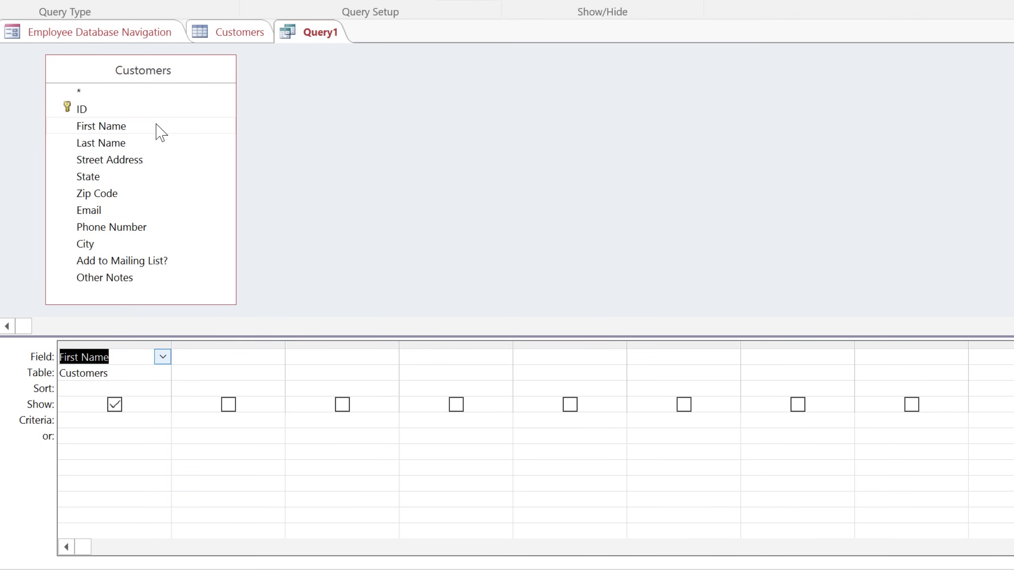
{"action": "left_click", "coordinate": [157, 148]}
{"action": "double_click", "coordinate": [157, 146]}
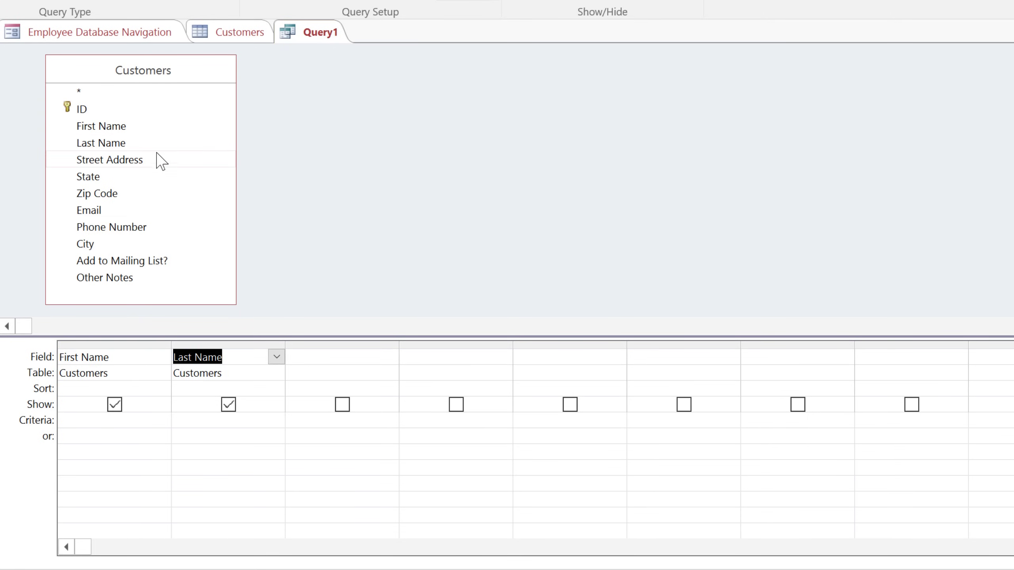
{"action": "left_click", "coordinate": [158, 164]}
{"action": "double_click", "coordinate": [159, 164]}
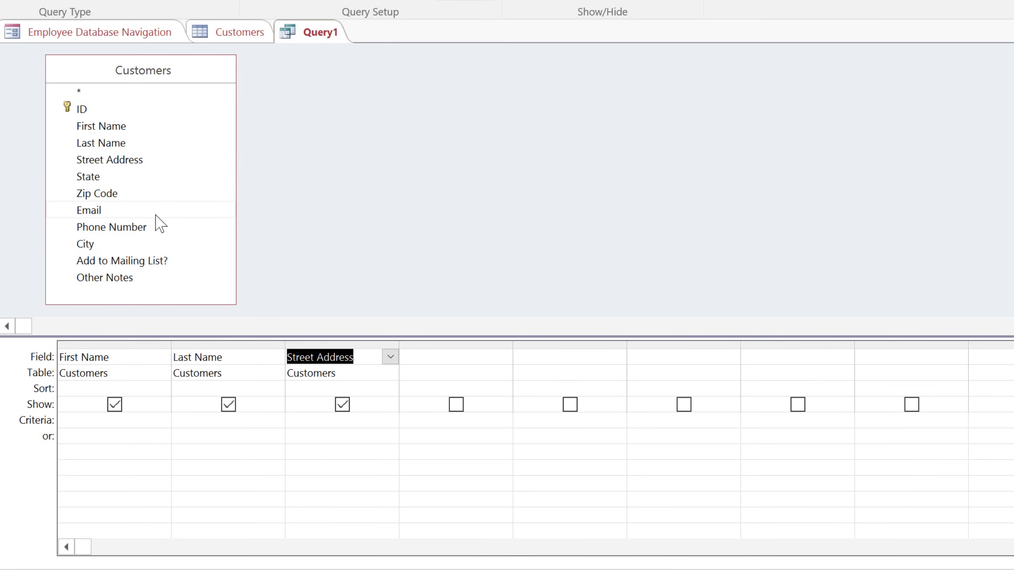
{"action": "left_click", "coordinate": [152, 247]}
{"action": "double_click", "coordinate": [151, 248]}
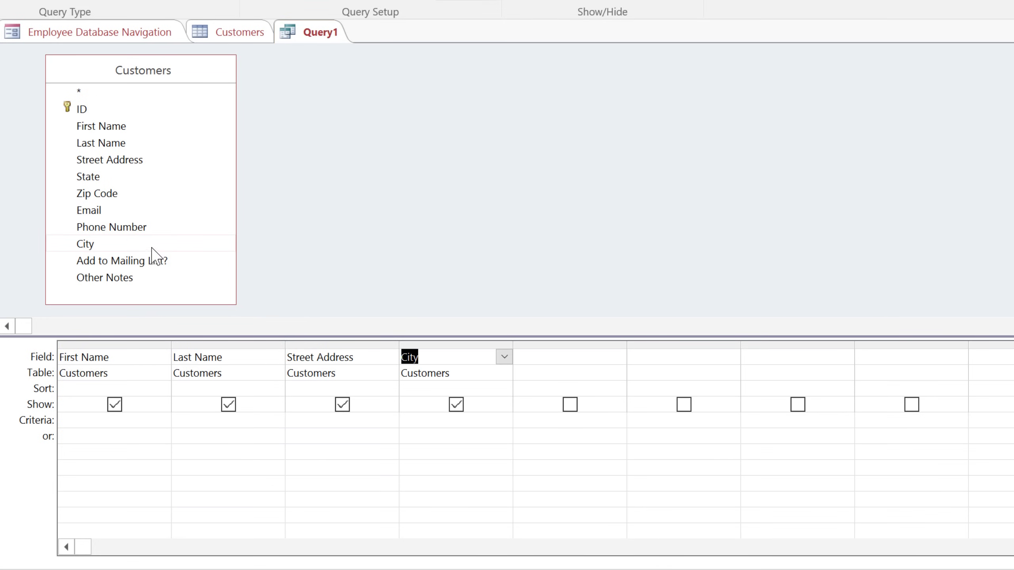
{"action": "left_click", "coordinate": [158, 178]}
{"action": "double_click", "coordinate": [157, 176]}
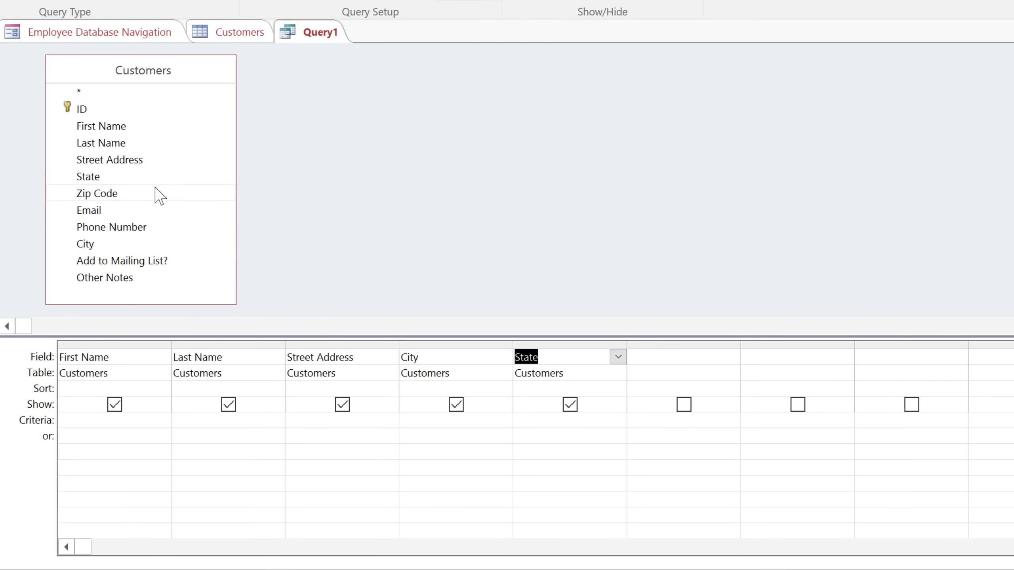
{"action": "left_click", "coordinate": [156, 195]}
{"action": "double_click", "coordinate": [155, 193]}
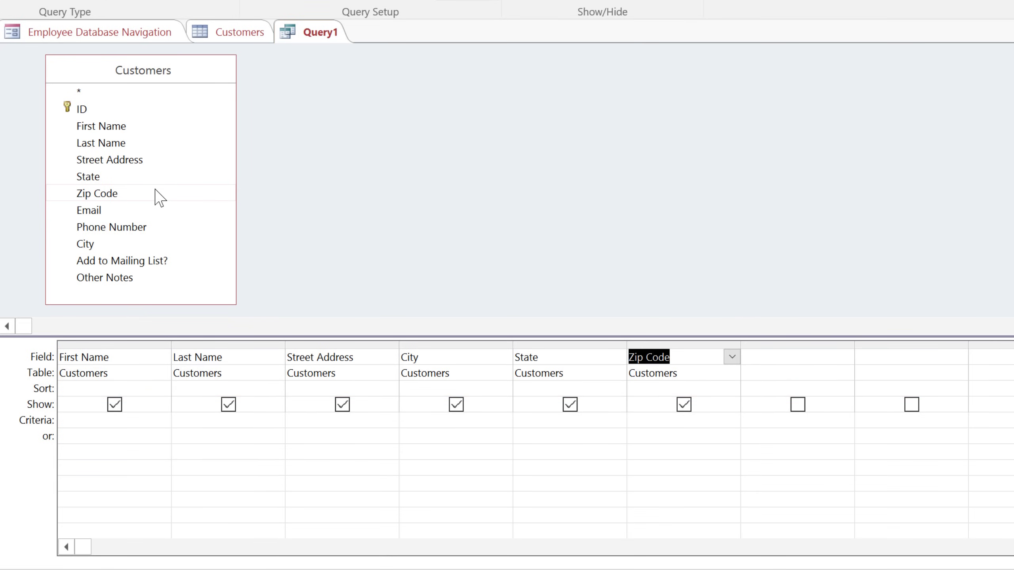
- Sort the query results by Last Name in ascending order
{"action": "left_click", "coordinate": [267, 389]}
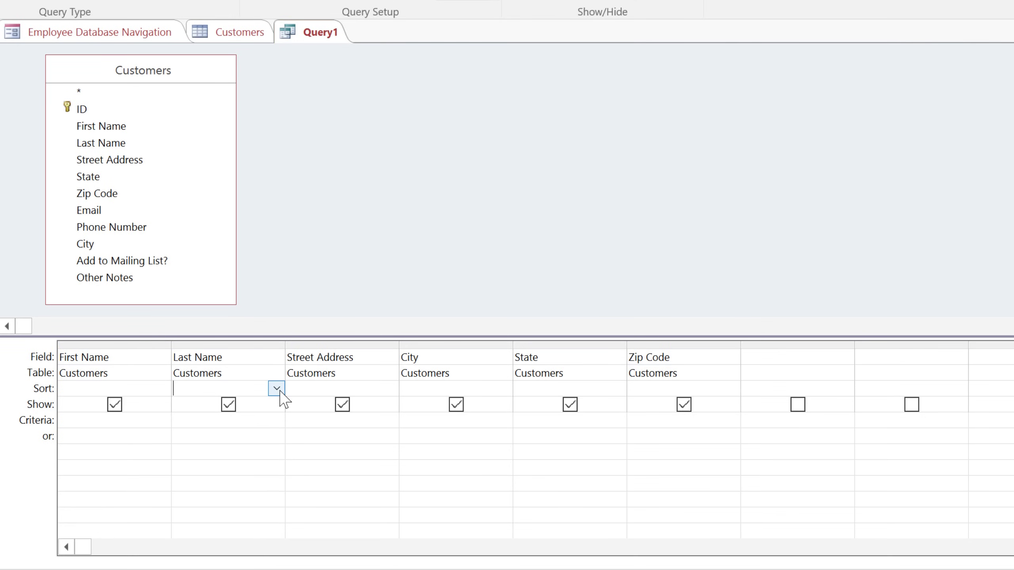
{"action": "left_click", "coordinate": [280, 391]}
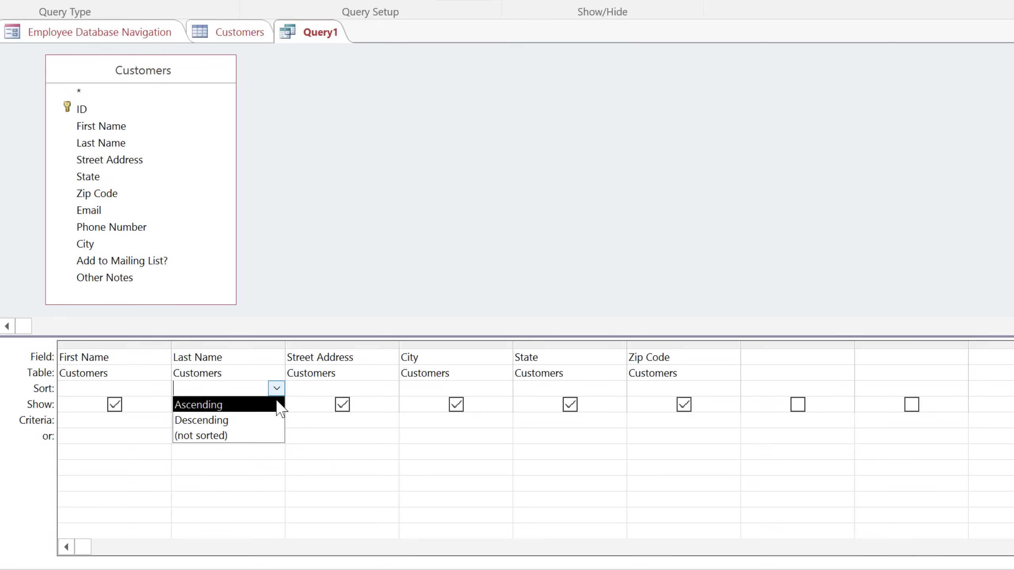
{"action": "left_click", "coordinate": [279, 405]}
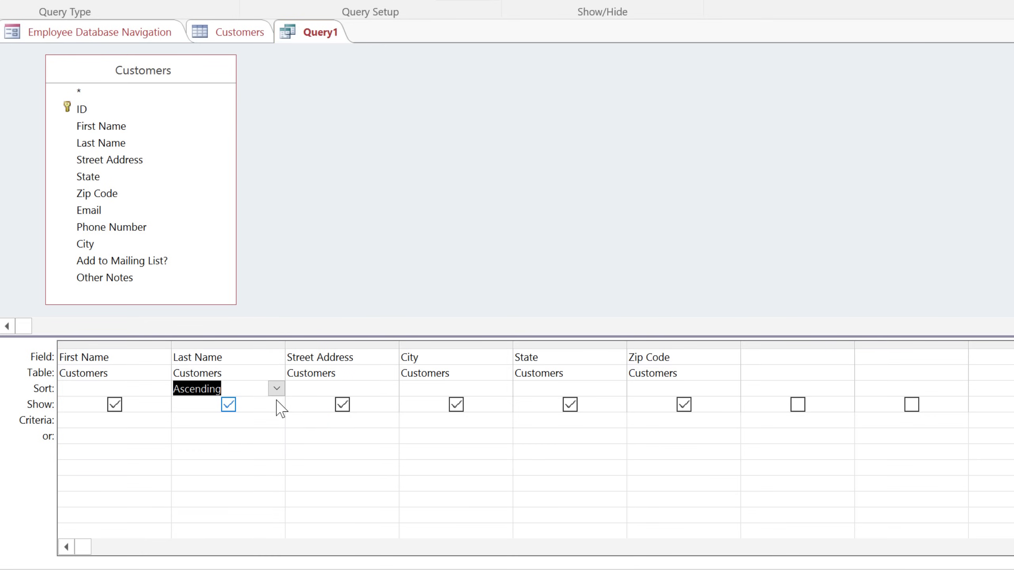
- Set criteria City "Raleigh" or Zip Code "27513" on the alternate criteria row
{"action": "left_click", "coordinate": [491, 419]}
{"action": "type", "text": "\""}
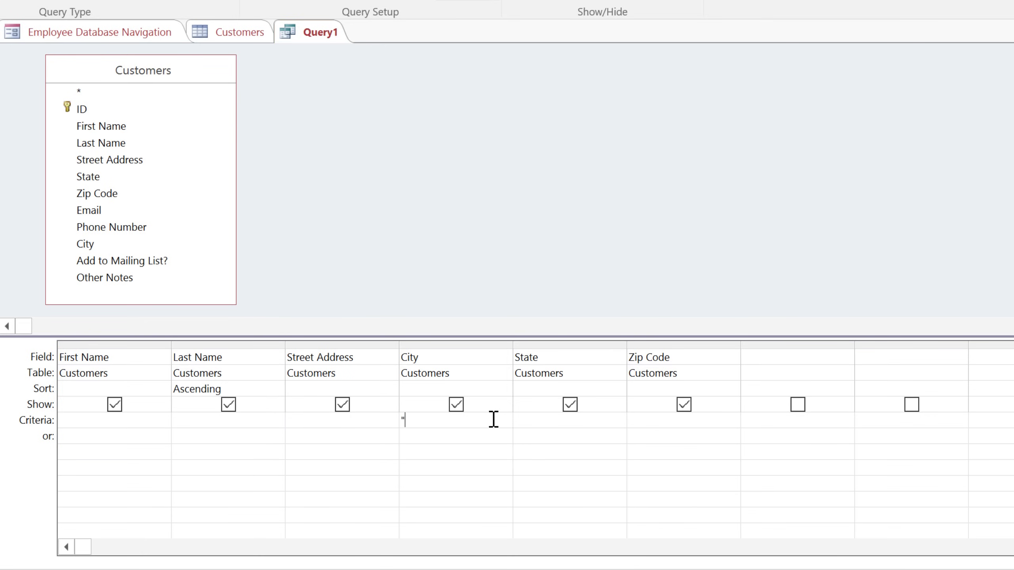
{"action": "type", "text": "Raleigh"}
{"action": "type", "text": "\""}
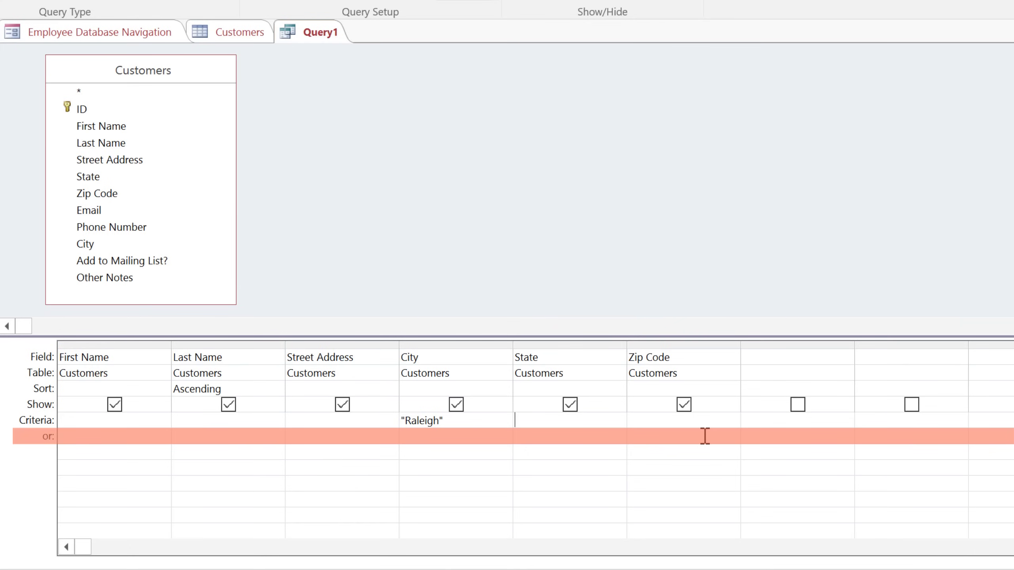
{"action": "left_click", "coordinate": [705, 436]}
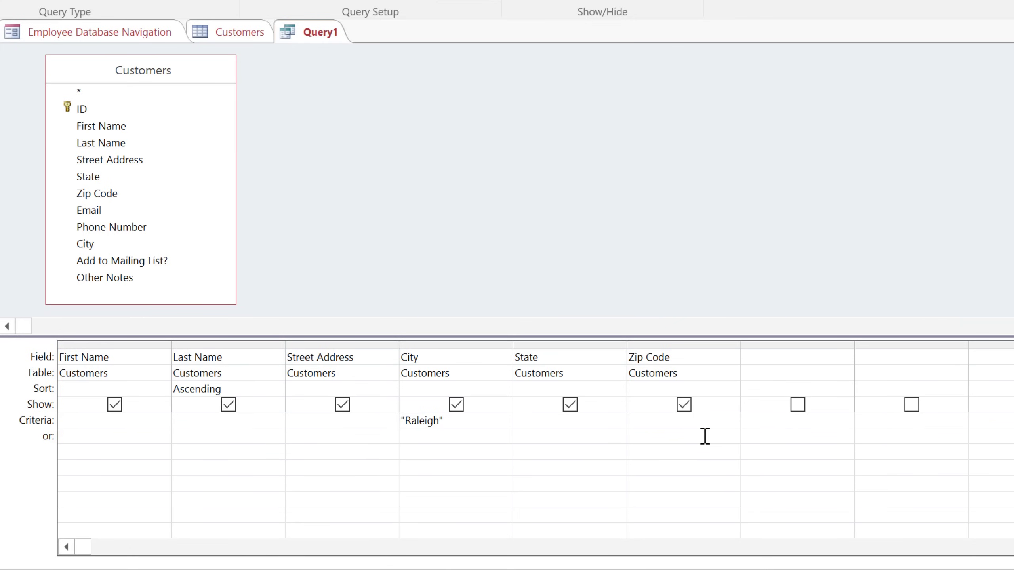
{"action": "type", "text": "\"27513"}
{"action": "type", "text": "\""}
{"action": "key", "text": "Tab"}
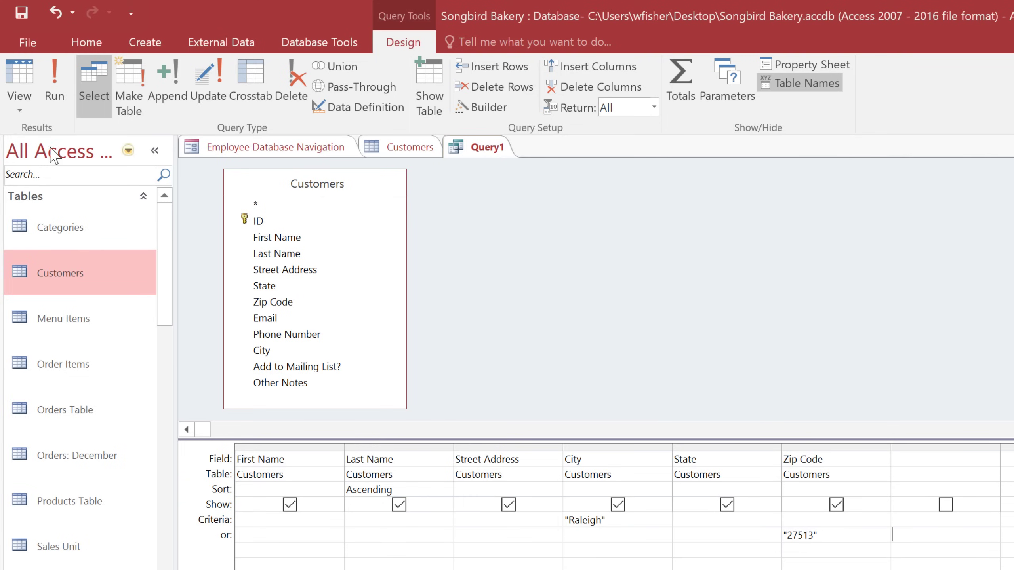
- Run the query, returning 177 Raleigh or 27513 customers sorted by last name
{"action": "left_click", "coordinate": [46, 67]}
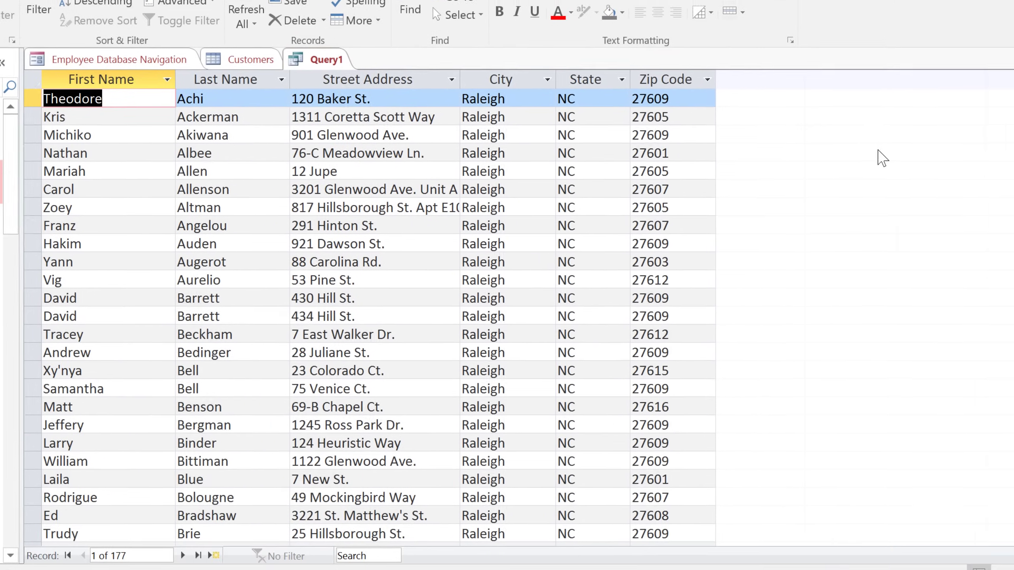
{"action": "left_click_drag", "start_coordinate": [1005, 129], "coordinate": [1011, 235]}
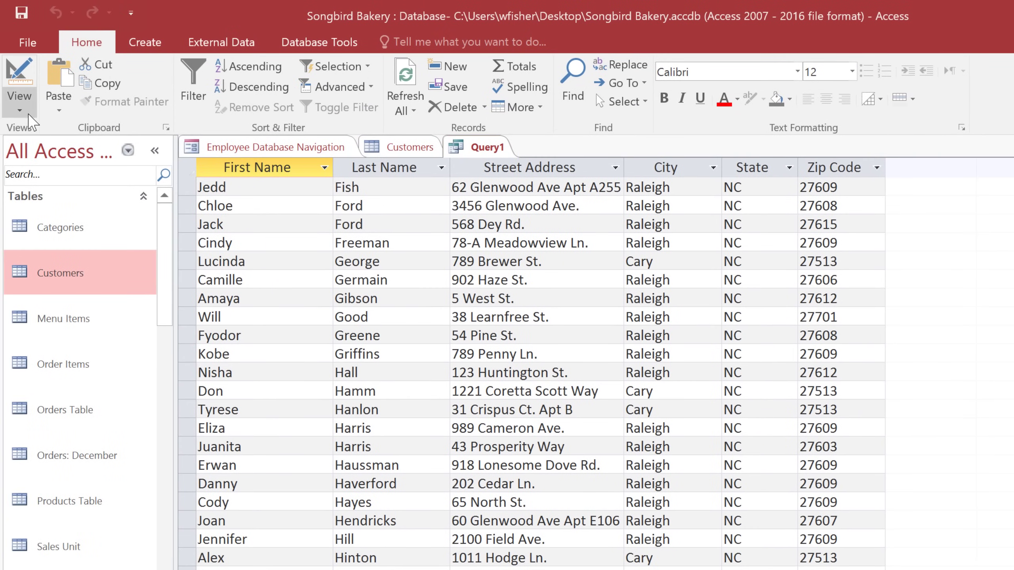
- Switch Query1 from the datasheet back to Design View
{"action": "left_click", "coordinate": [28, 113]}
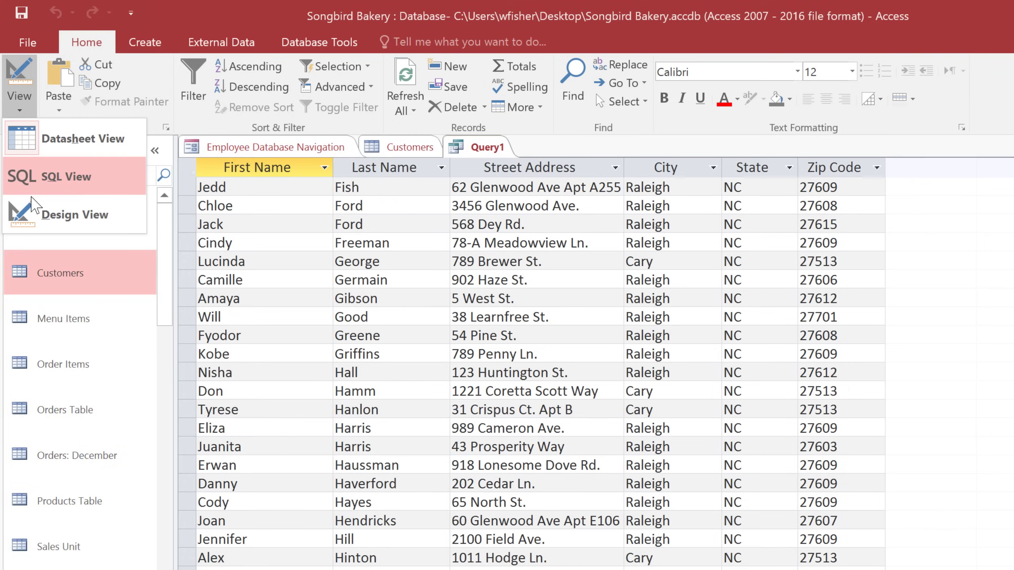
{"action": "left_click", "coordinate": [30, 215]}
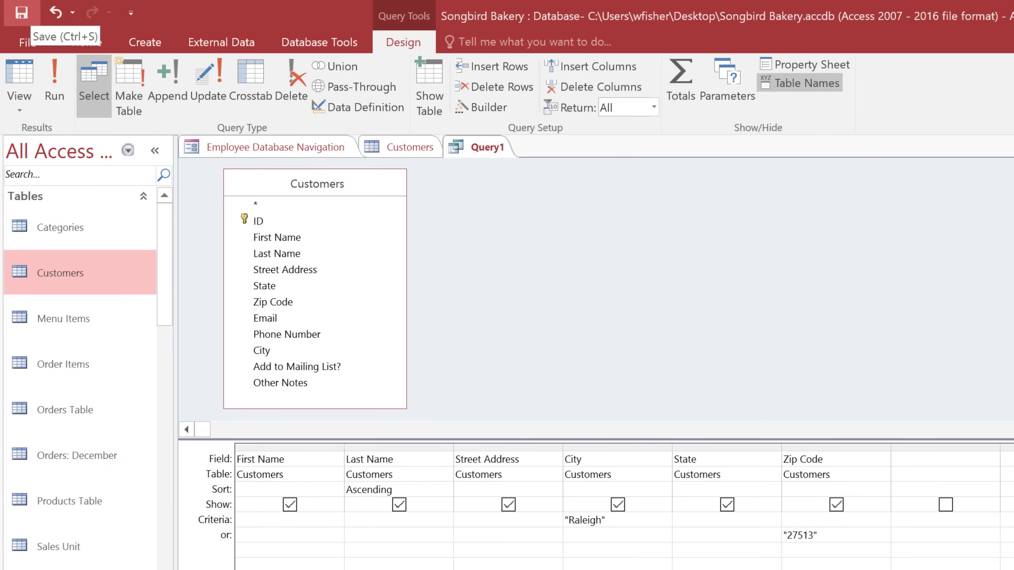
- Save the query under the name Nearby Customers
{"action": "left_click", "coordinate": [22, 15]}
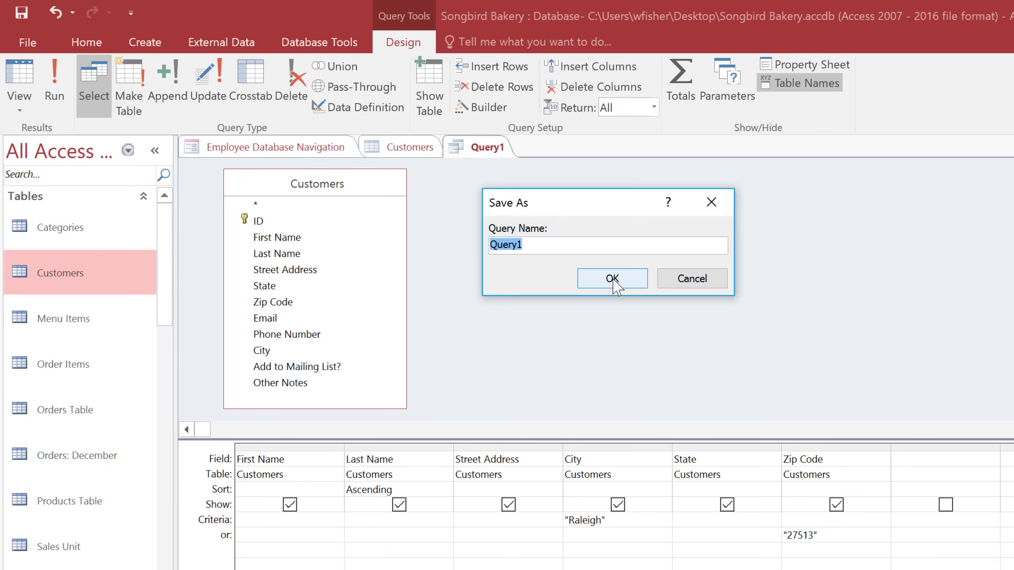
{"action": "type", "text": "Nearby "}
{"action": "type", "text": "Customers"}
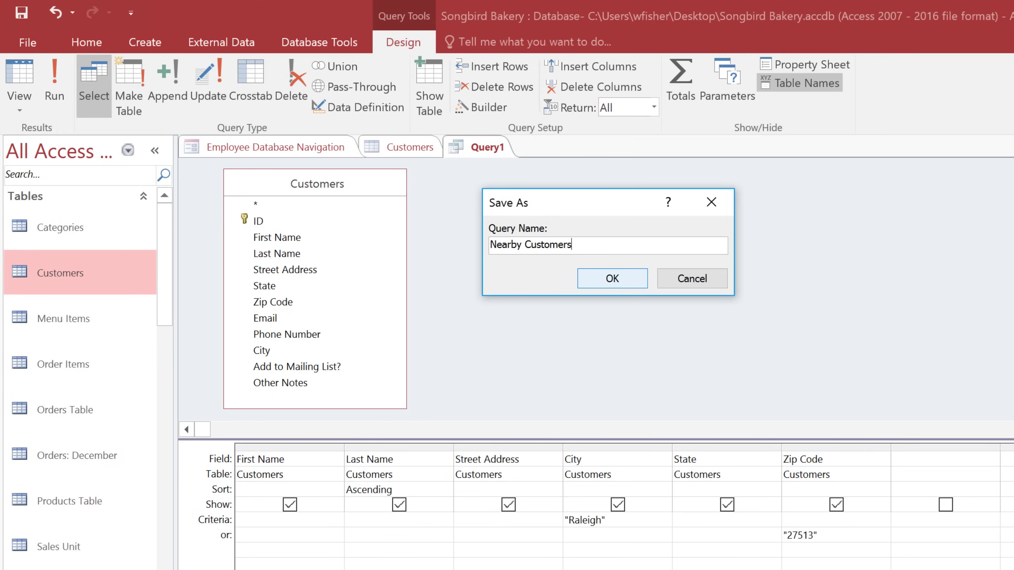
{"action": "left_click", "coordinate": [621, 280]}
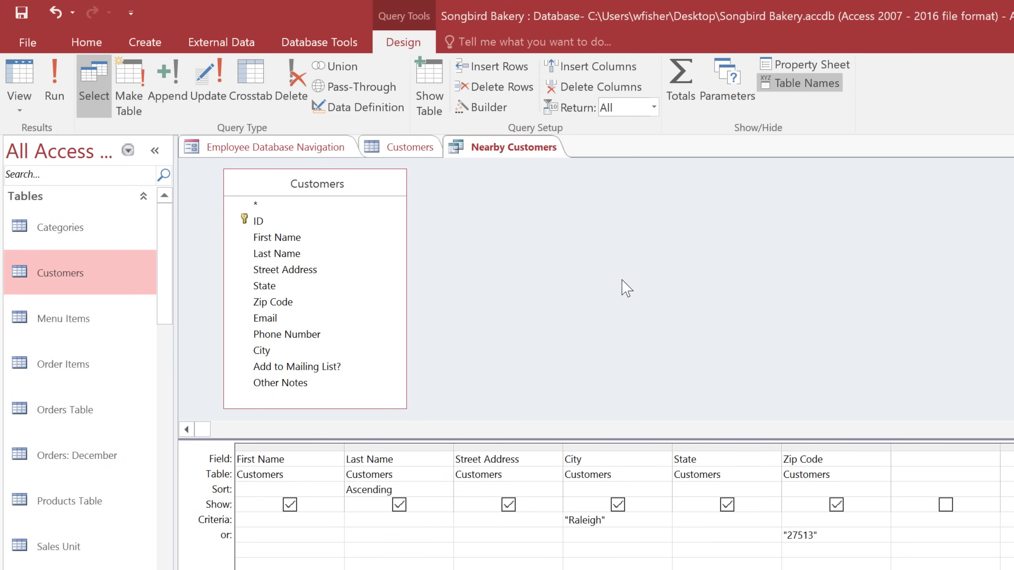